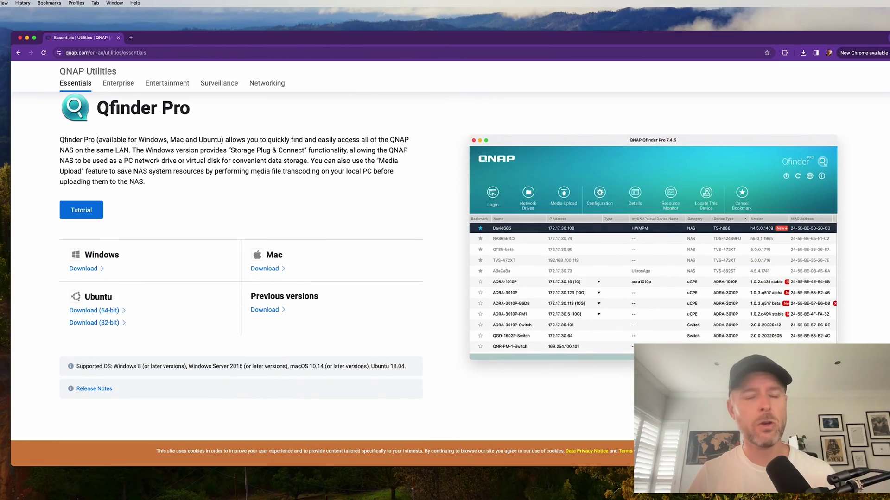
- Download the Mac version of Qfinder Pro from the QNAP website
scroll(258, 172, "up", 5)
scroll(250, 180, "down", 3)
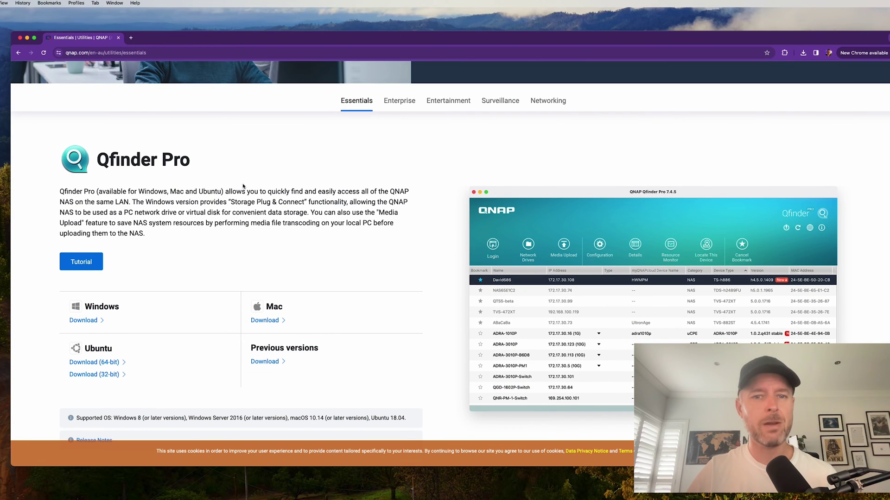
double_click(94, 307)
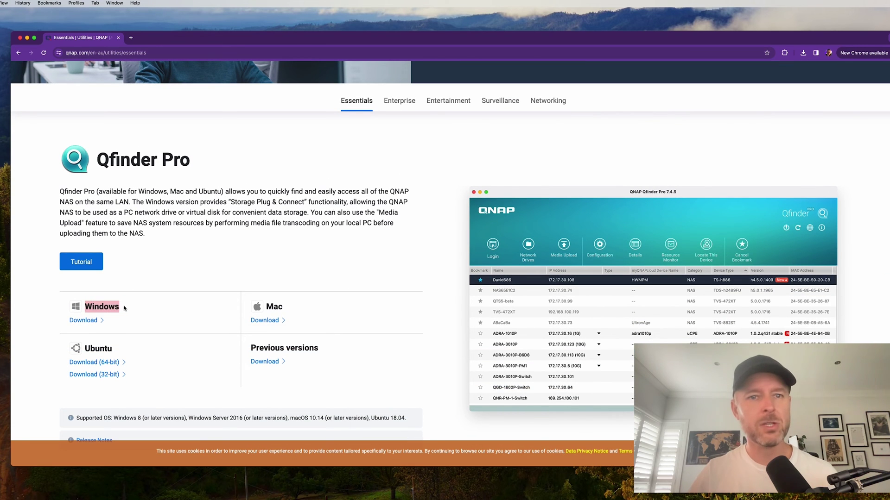
left_click(142, 310)
double_click(272, 307)
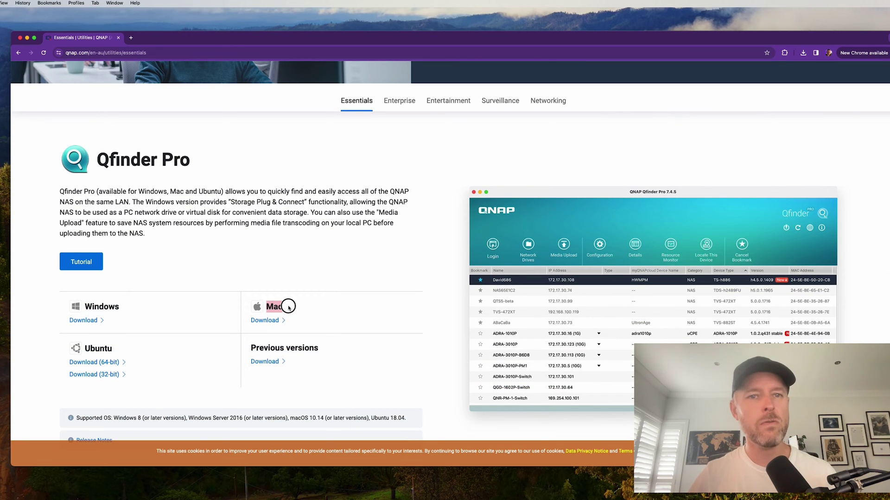
left_click(309, 310)
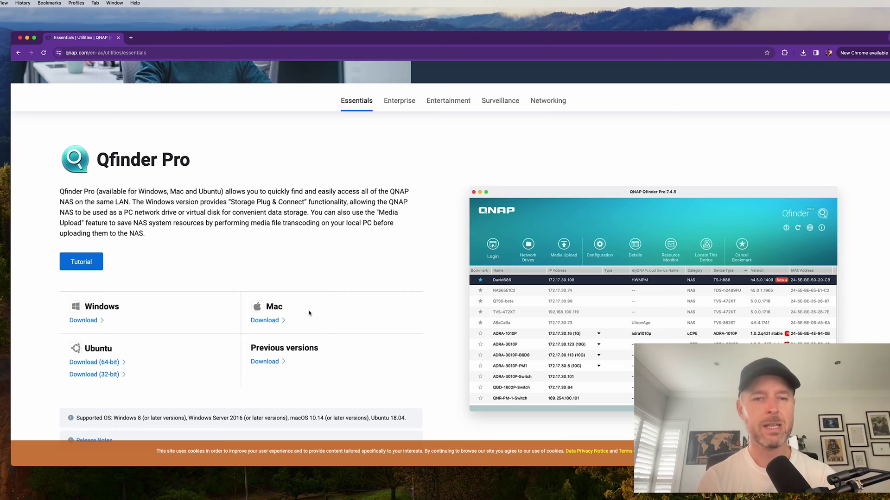
left_click(266, 321)
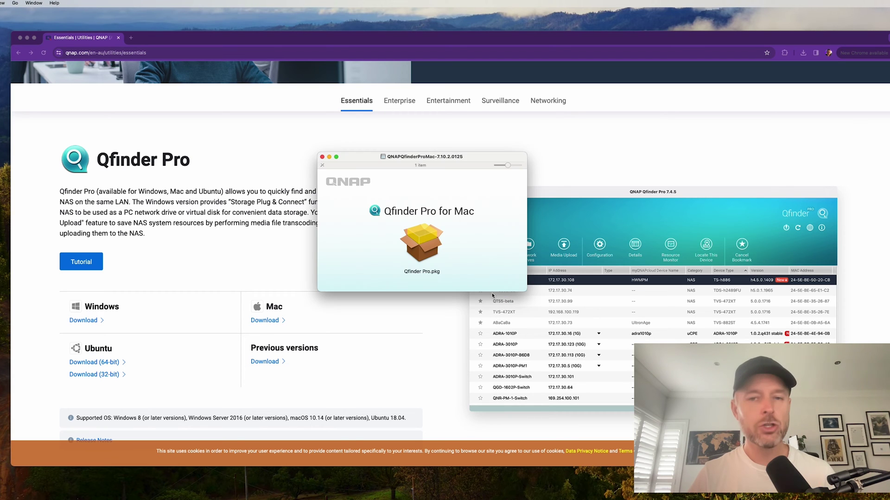
- Run the Qfinder Pro.pkg installer past the pre-check and start installation
double_click(421, 248)
left_click(487, 237)
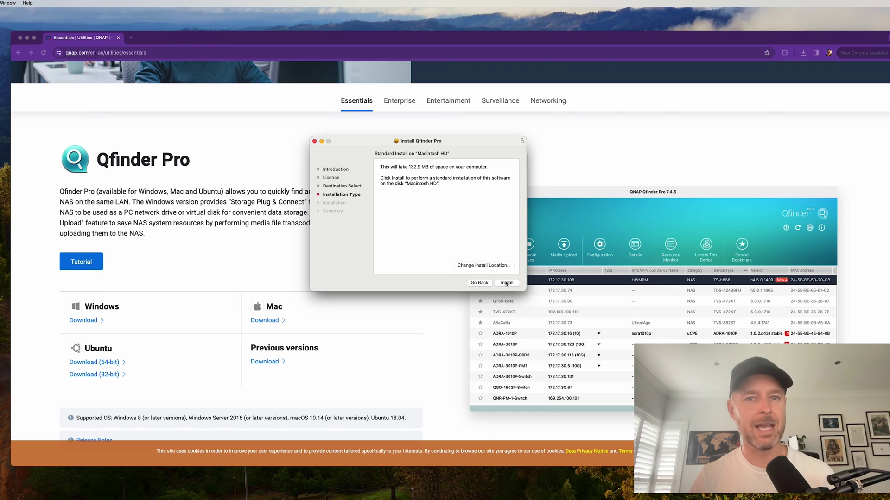
left_click(507, 283)
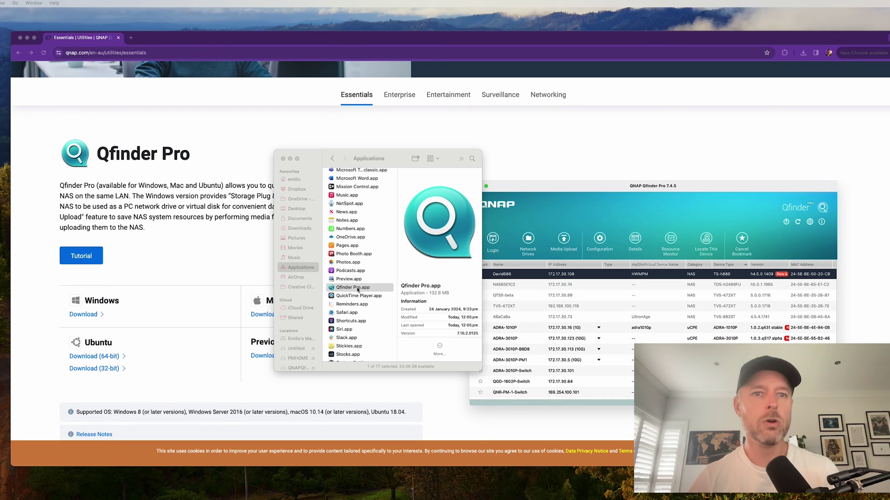
- Launch Qfinder Pro and accept the Smart Installation Guide for the uninitialized NAS
double_click(358, 289)
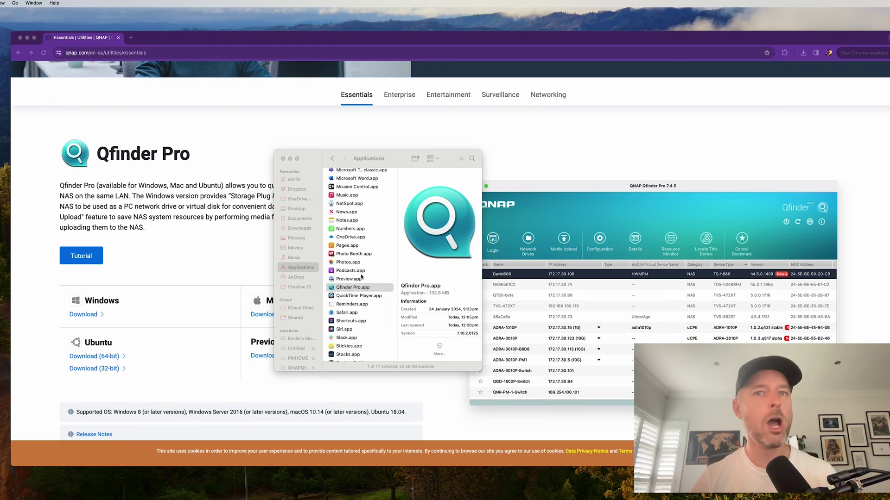
left_click(283, 160)
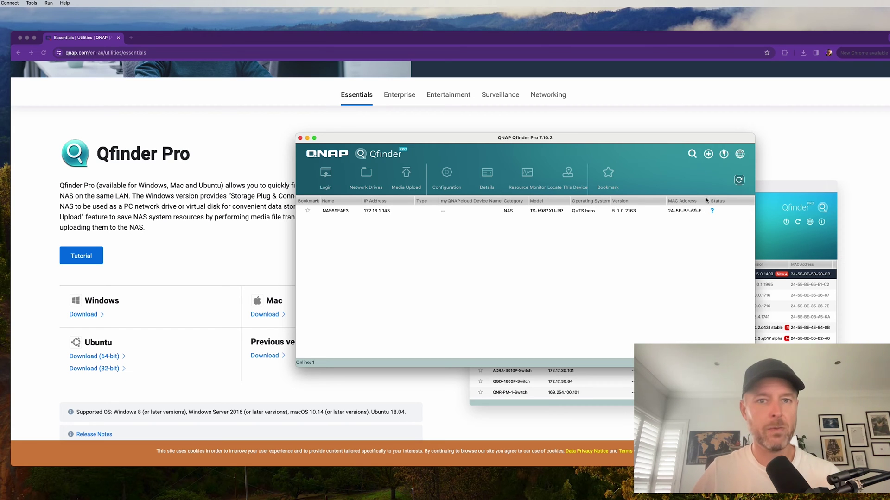
left_click_drag(708, 201, 684, 205)
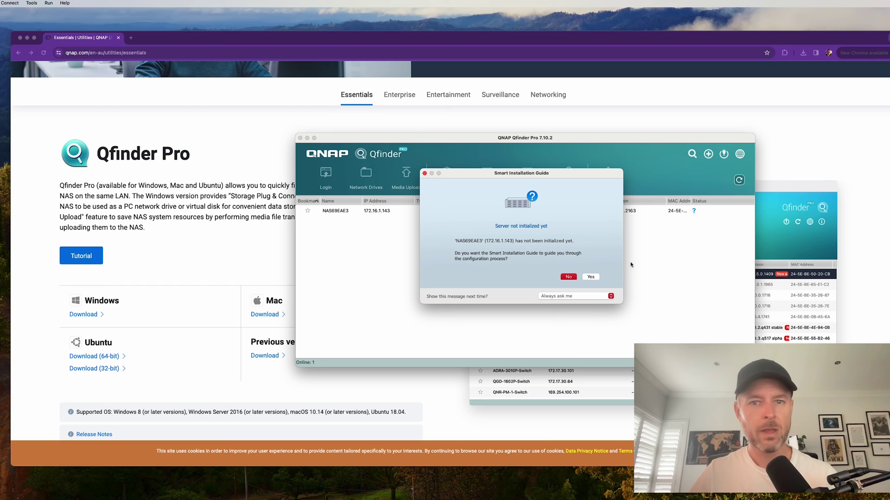
left_click(591, 277)
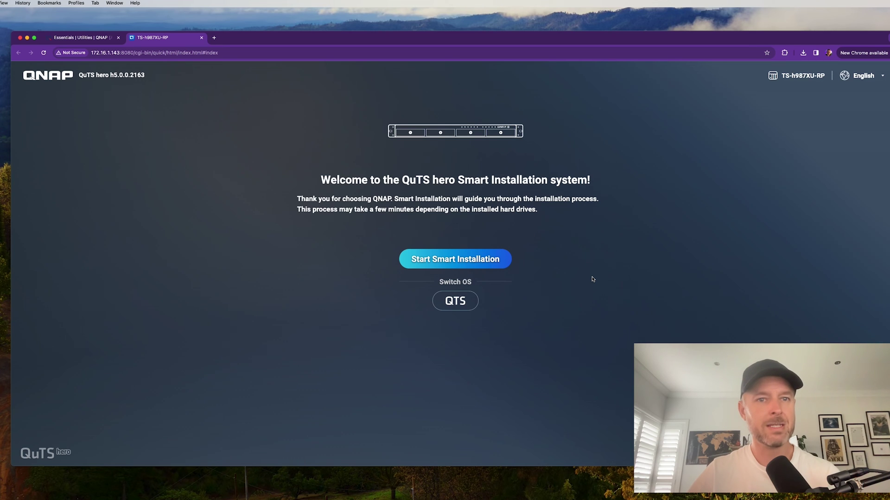
- Start Smart Installation and update the firmware to the latest version, h5.1.5.2680
left_click(458, 261)
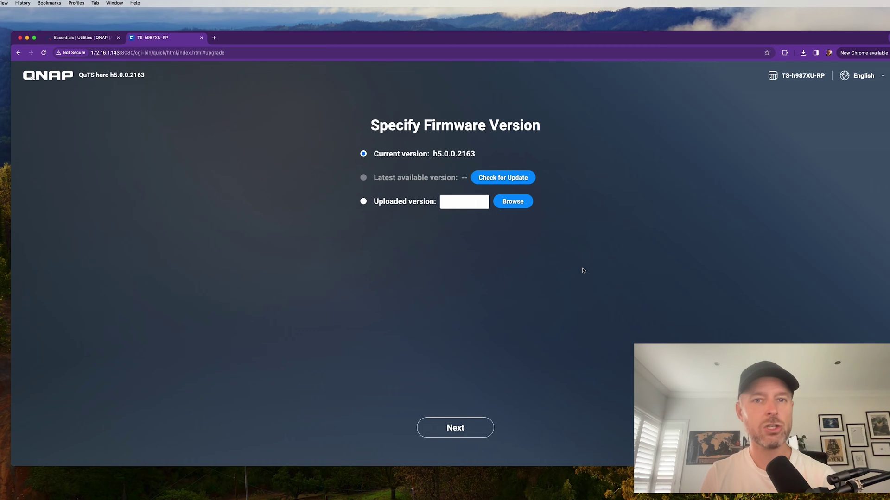
left_click(503, 181)
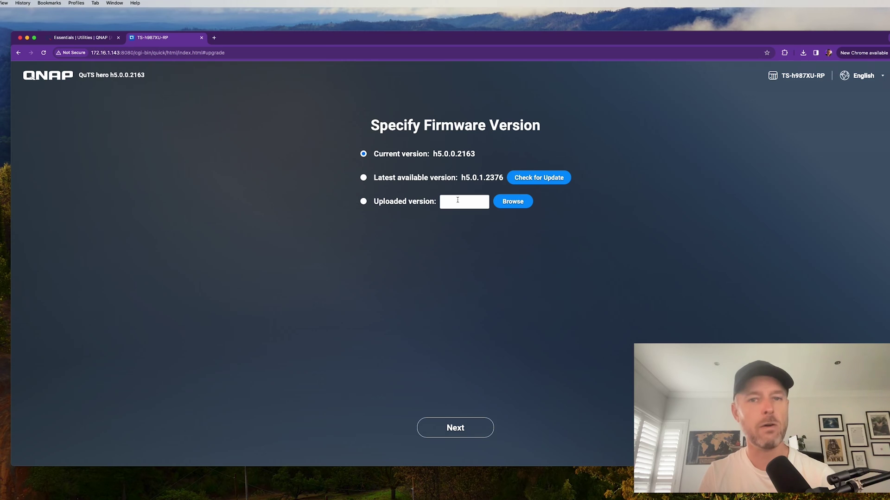
left_click(364, 178)
left_click(463, 427)
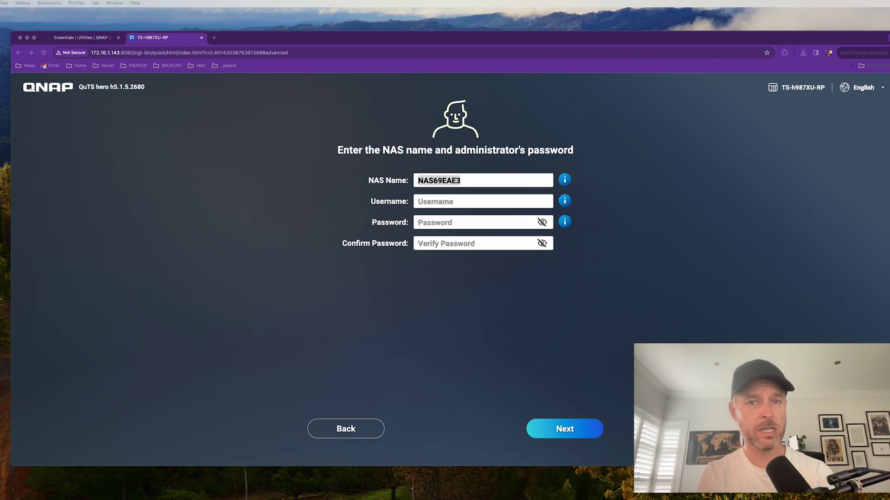
- Enter a new NAS name and the administrator username and password
key("super+shift+b")
double_click(440, 175)
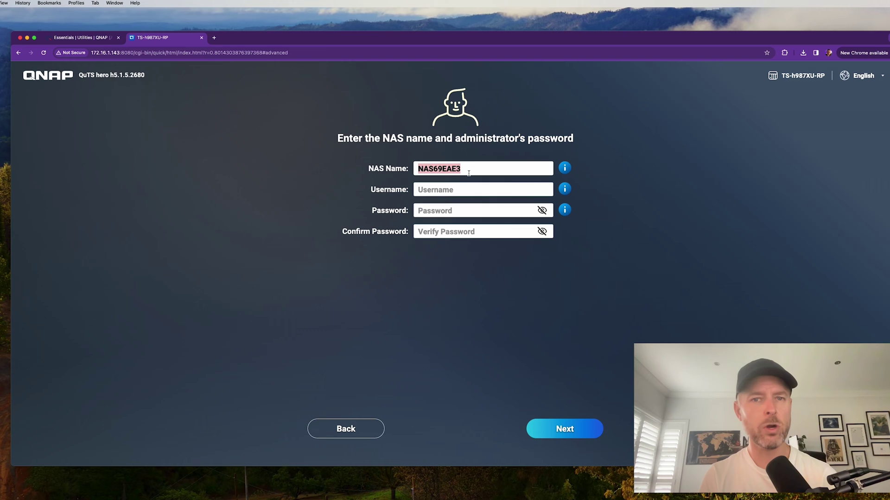
type("AgueroNAS")
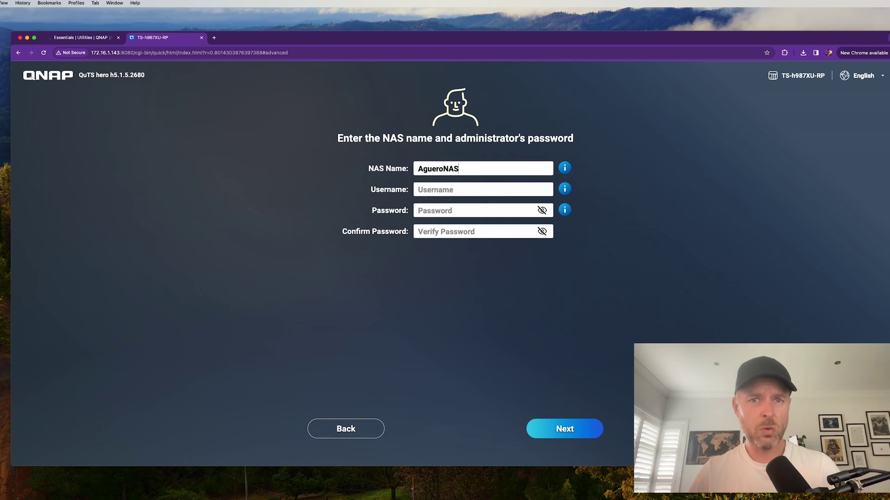
type("QNAP")
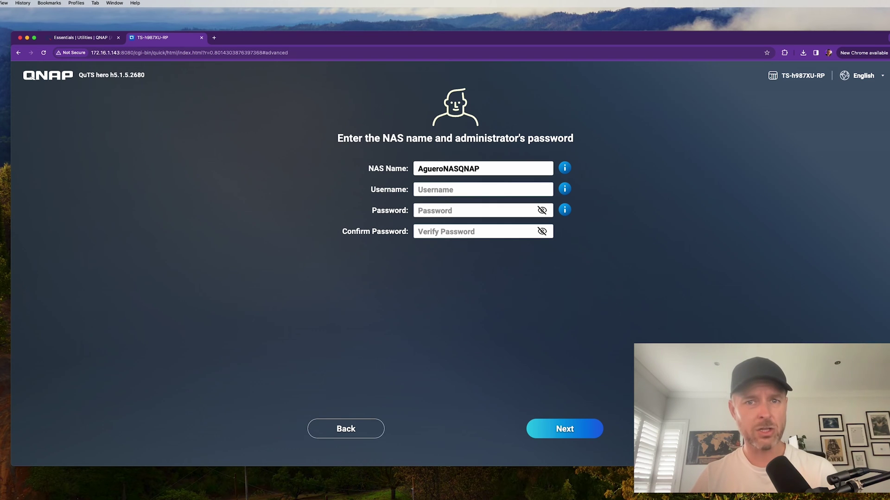
key("Tab")
type("emilio")
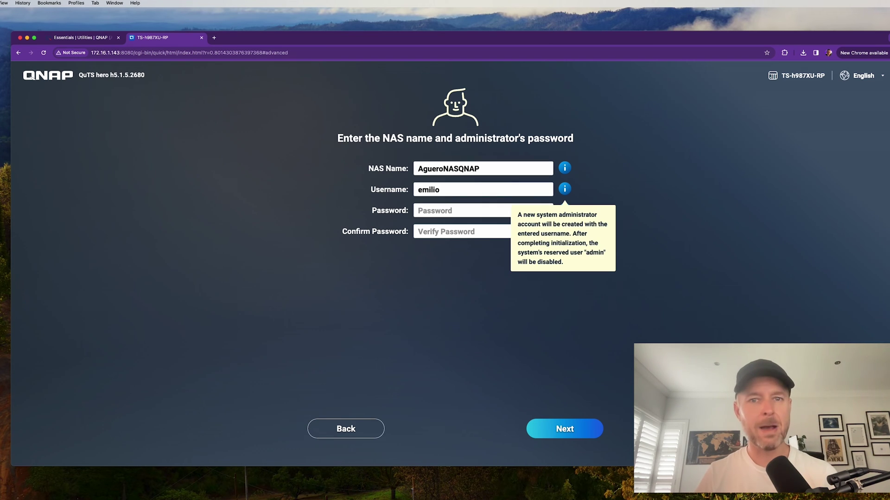
key("Tab")
type("a")
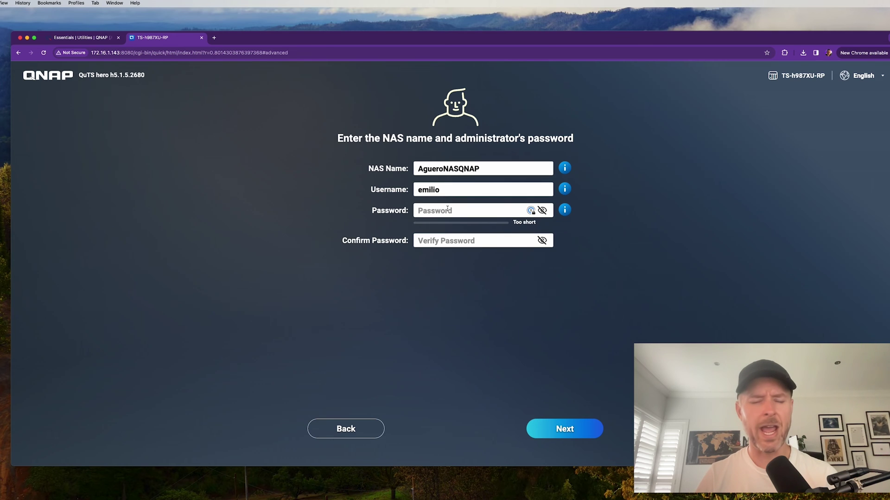
type("a")
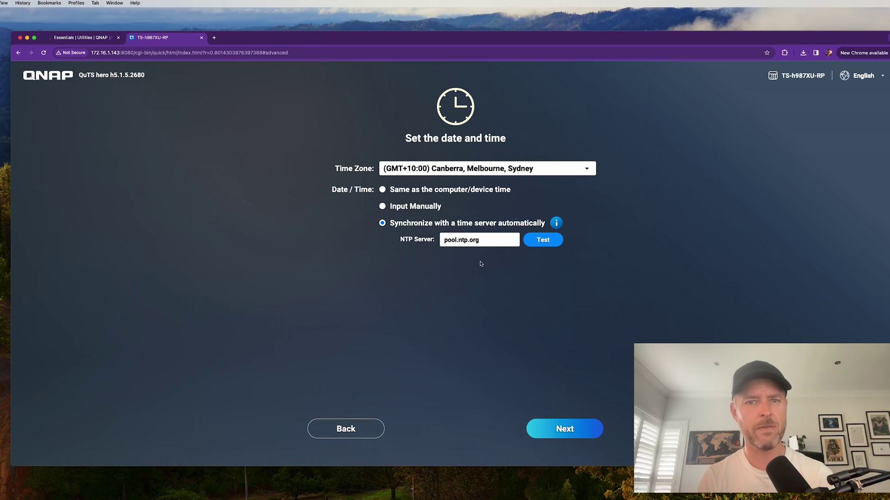
- Test pool.ntp.org time sync, then set static IP 172.16.1.143 with gateway 172.16.1.1
left_click(549, 238)
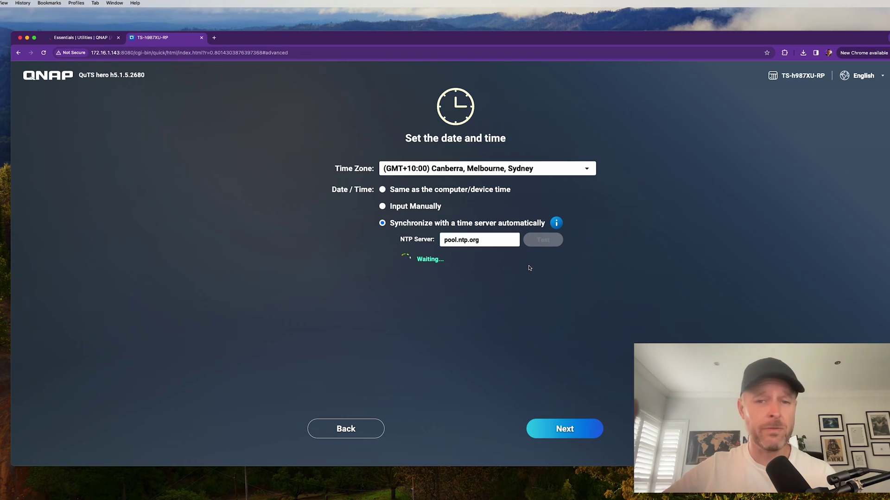
left_click(565, 429)
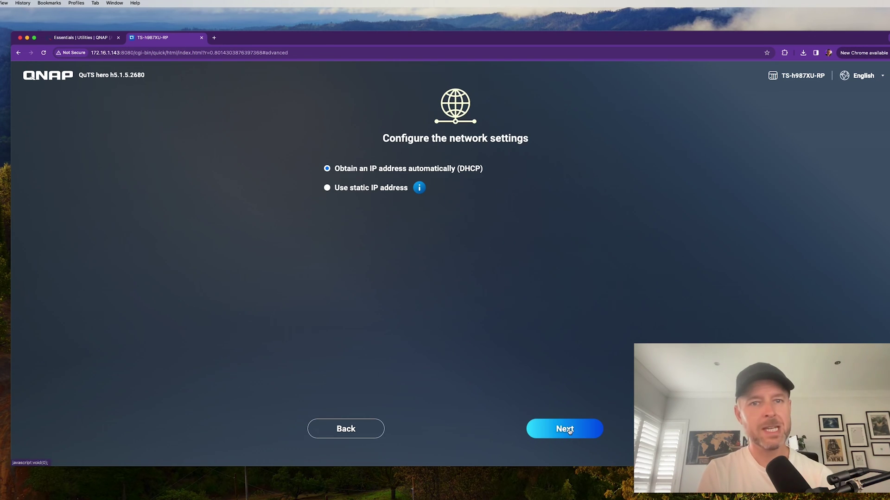
left_click(327, 188)
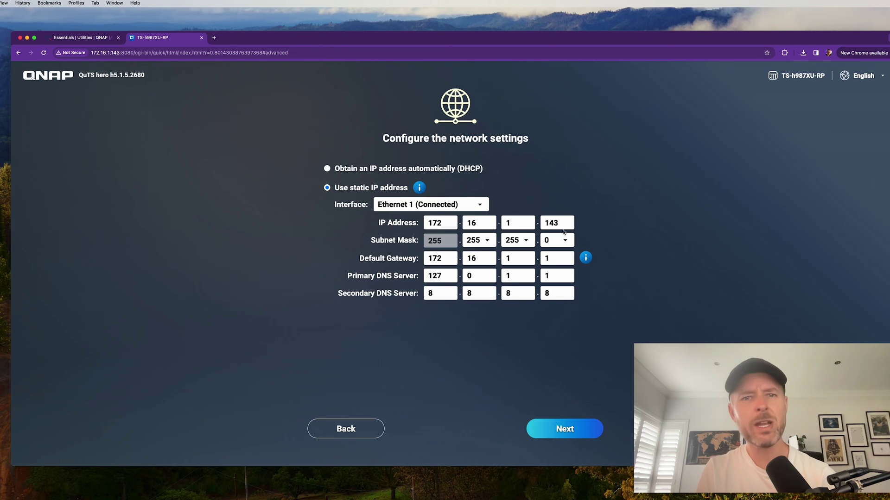
left_click(563, 223)
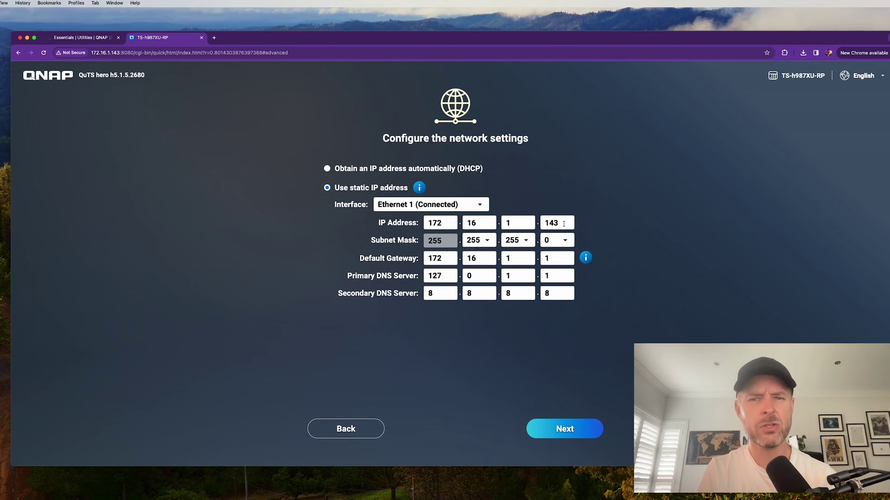
- Finish the IP edit, apply the settings, and confirm initializing the NAS and wiping drives
key("BackSpace")
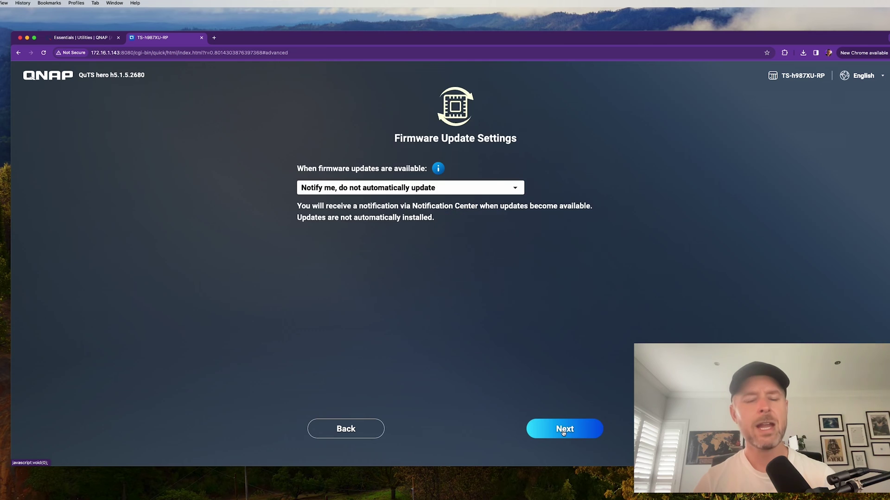
left_click(564, 429)
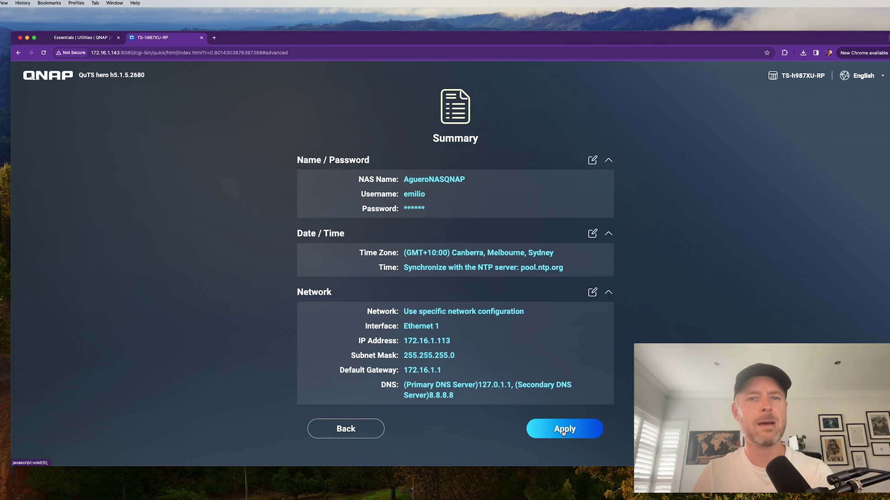
left_click(564, 432)
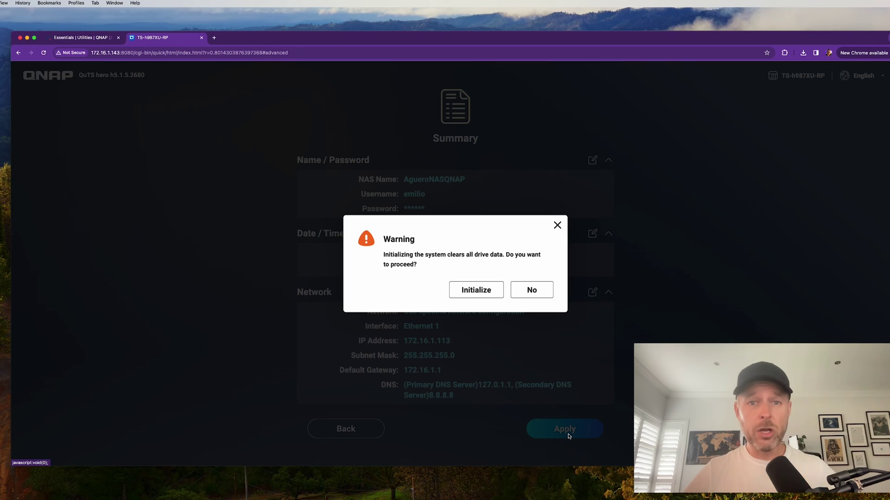
left_click(497, 293)
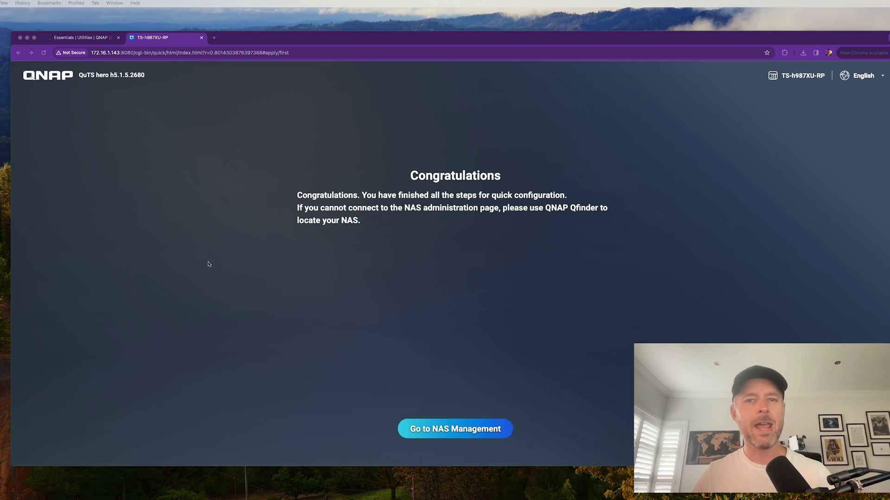
left_click(458, 295)
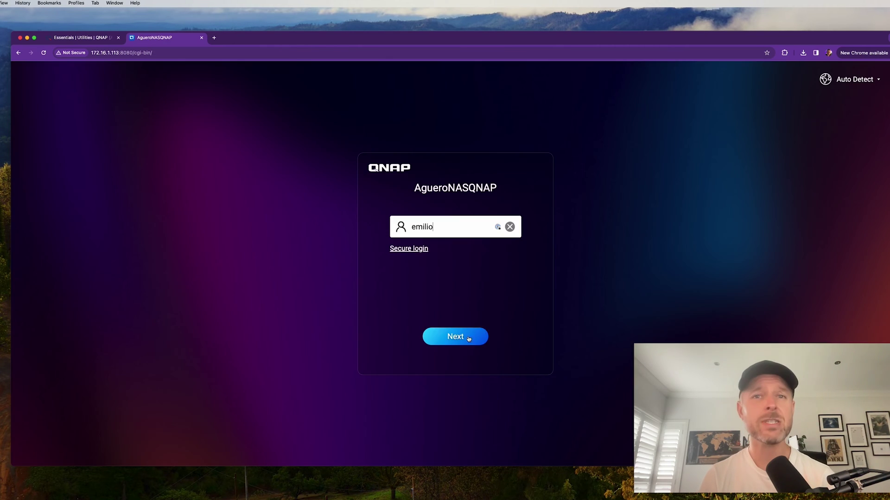
- Log in, accept the Data & Privacy notice and agree to system data collection
left_click(459, 339)
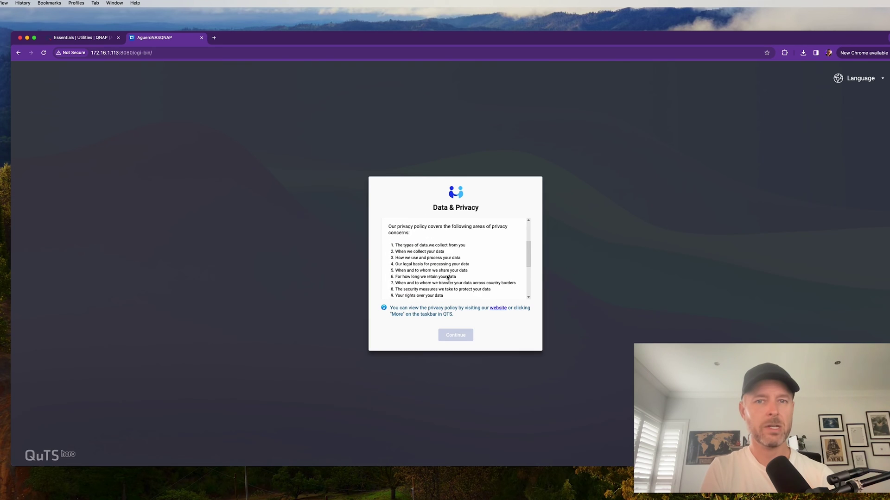
scroll(454, 259, "down", 5)
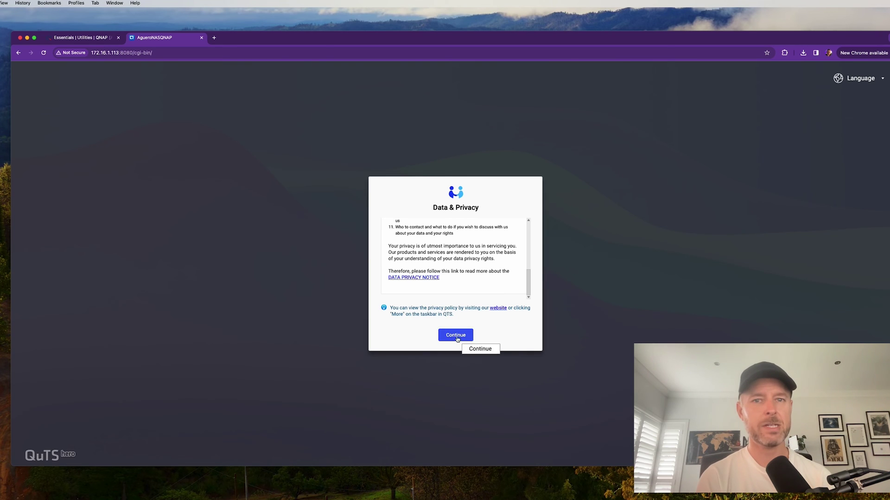
left_click(455, 337)
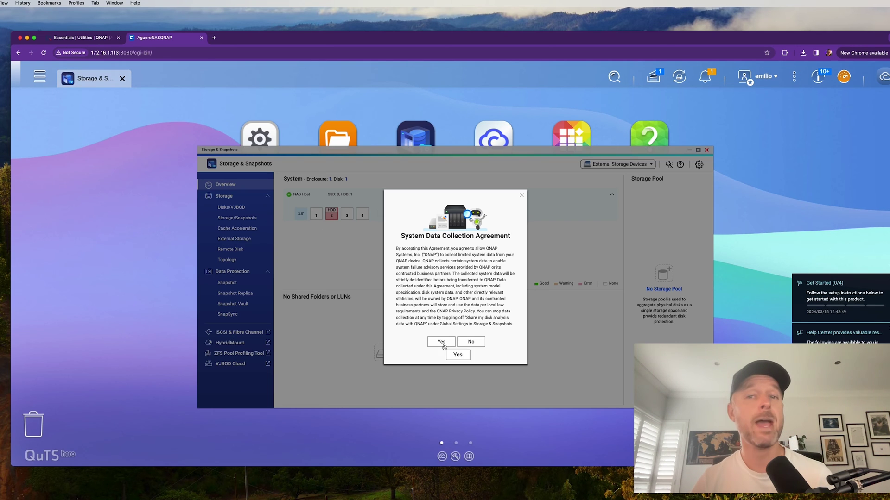
left_click(459, 342)
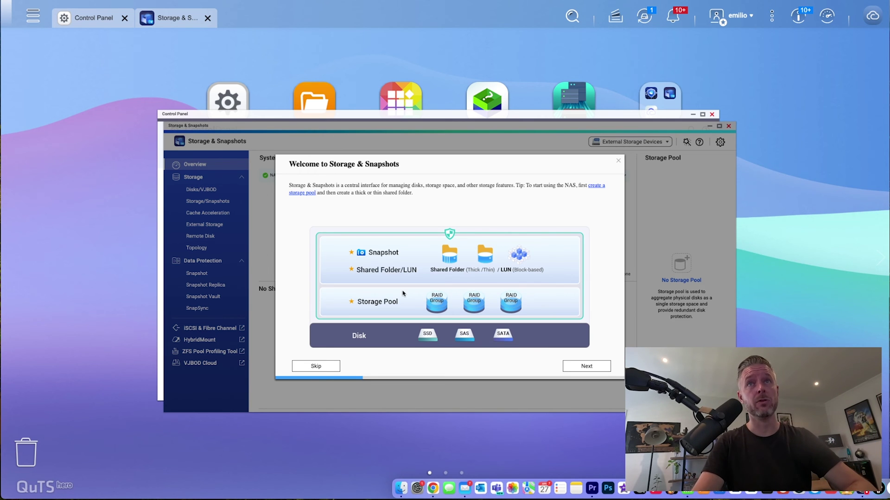
- Page through the Storage & Snapshots welcome tour to its final Snapshot Replica page
left_click(585, 366)
left_click(585, 367)
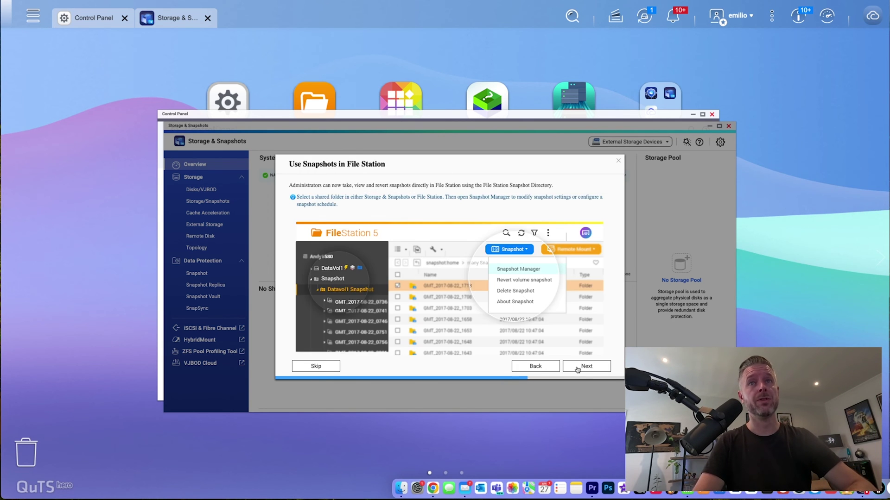
left_click(585, 367)
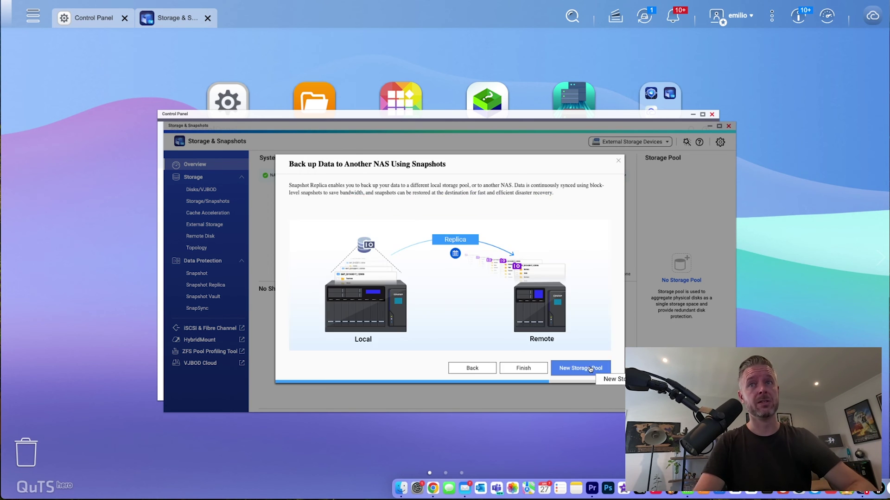
- Start a new storage pool and move past the wizard introduction to disk selection
left_click(560, 368)
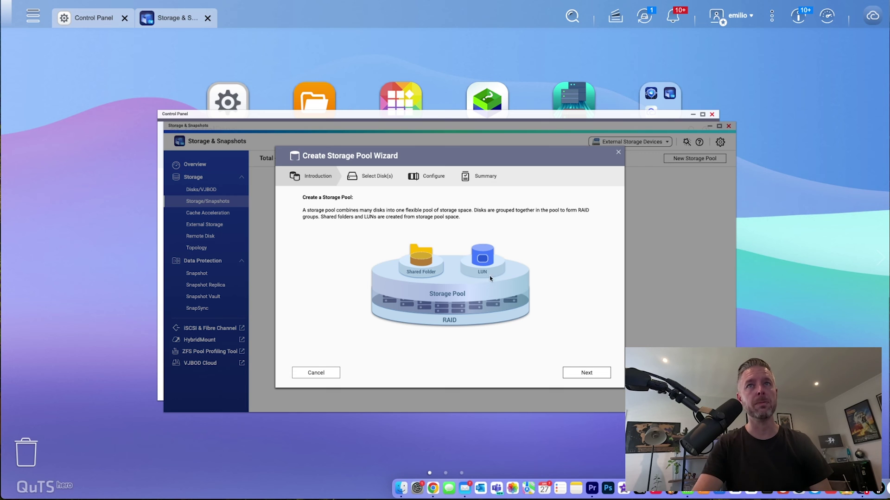
left_click(587, 374)
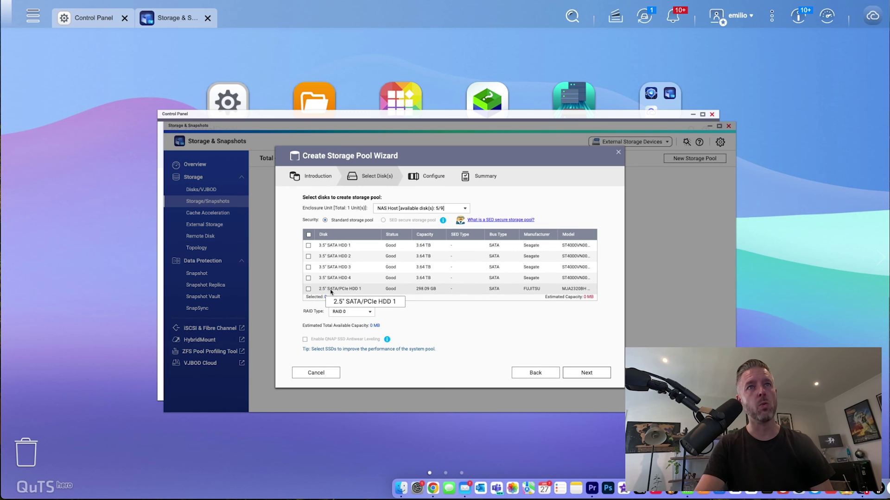
- Select the four 3.5" SATA HDDs, excluding the 2.5" drive, keep RAID 5, and continue
left_click(309, 235)
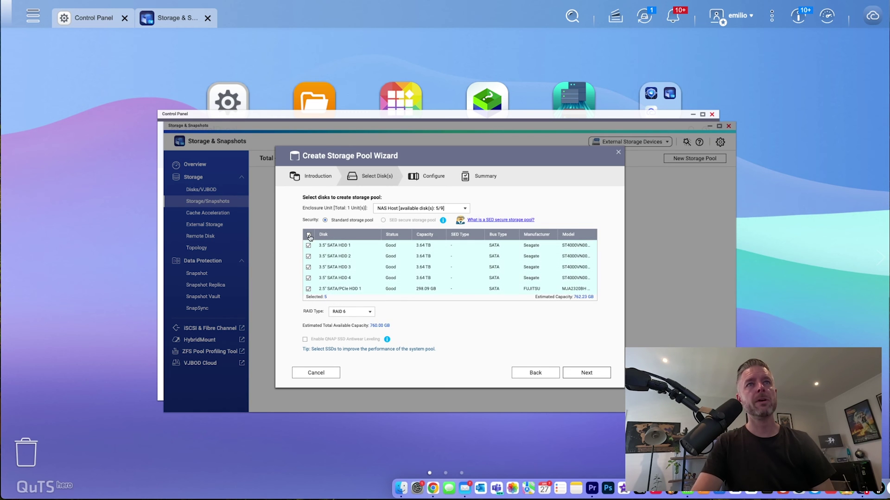
left_click(308, 289)
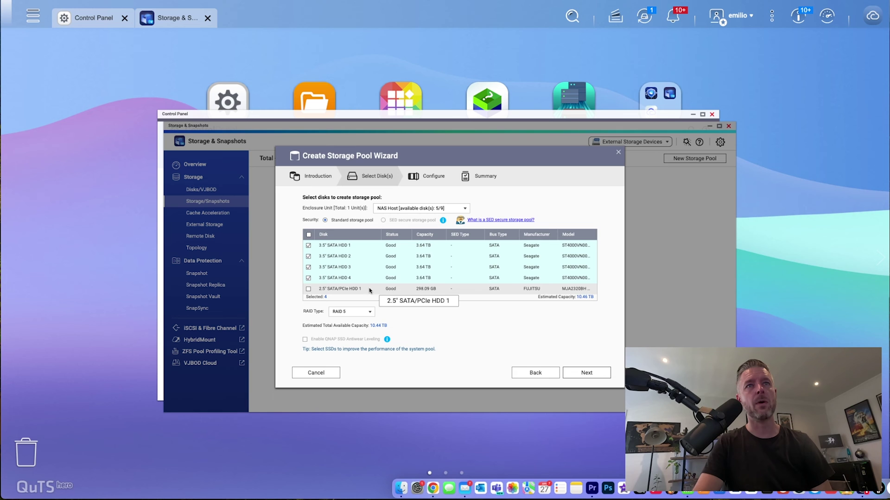
left_click(369, 313)
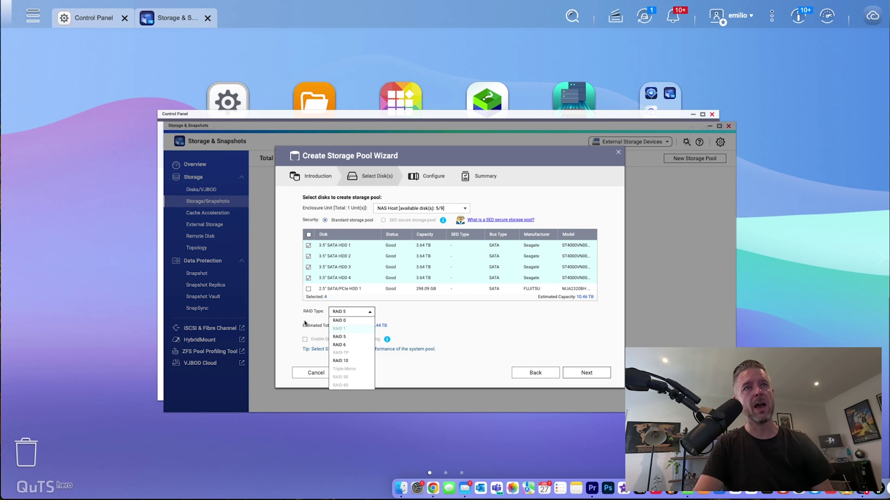
mouse_move(356, 343)
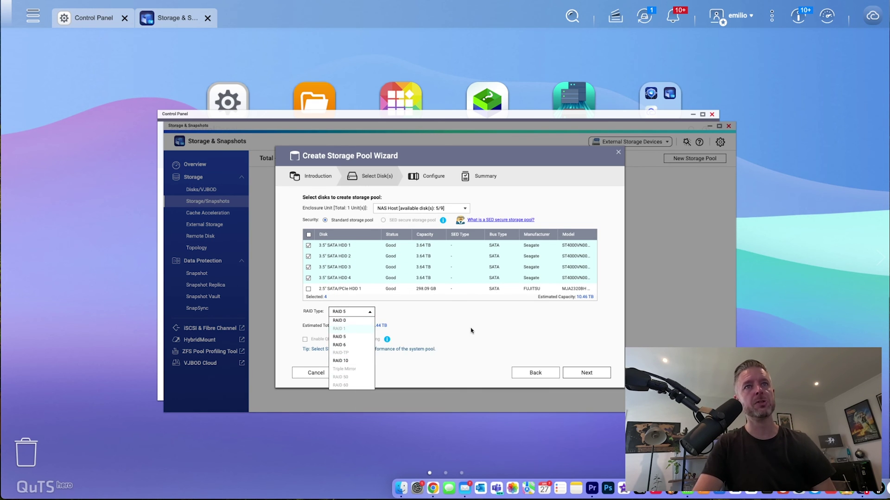
left_click(472, 332)
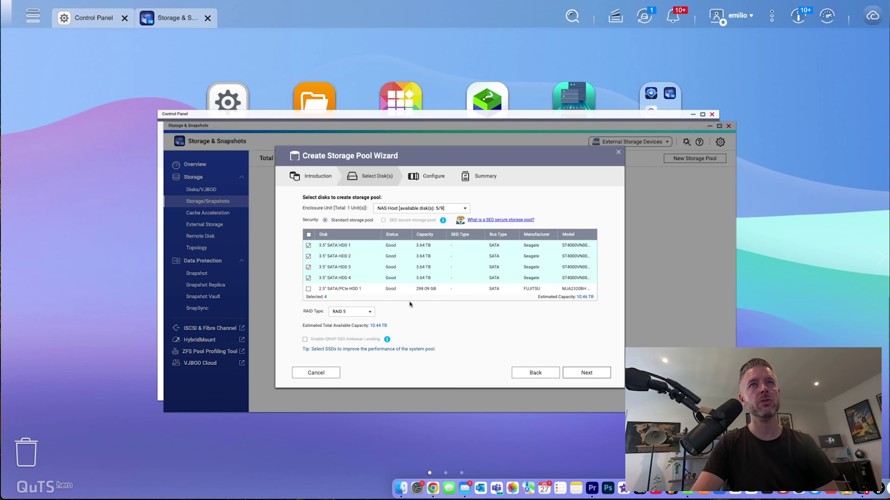
left_click(369, 312)
mouse_move(354, 322)
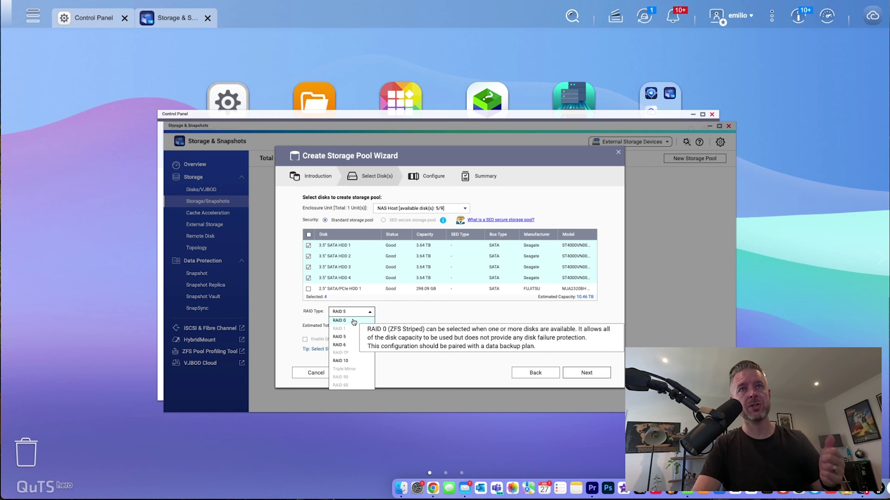
mouse_move(349, 339)
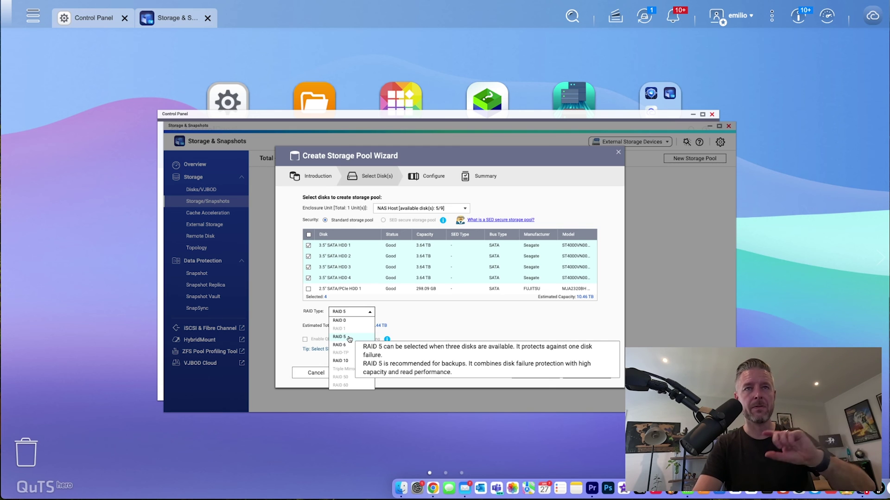
left_click(429, 333)
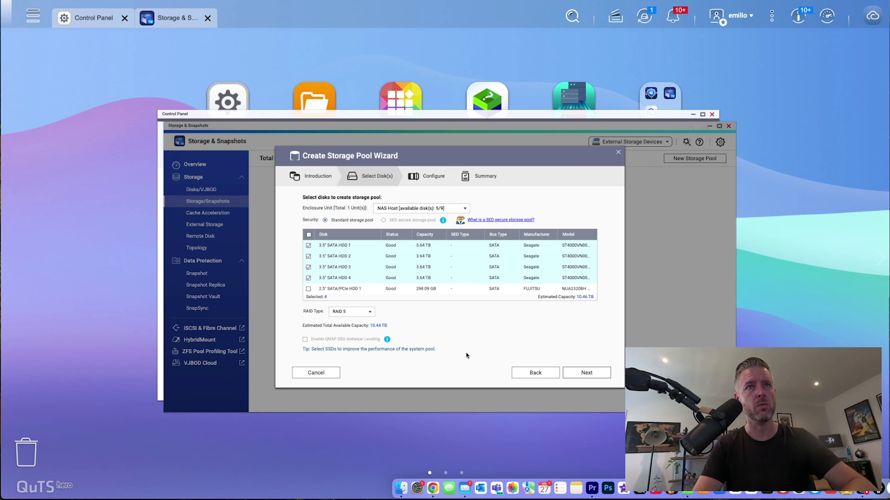
left_click(602, 373)
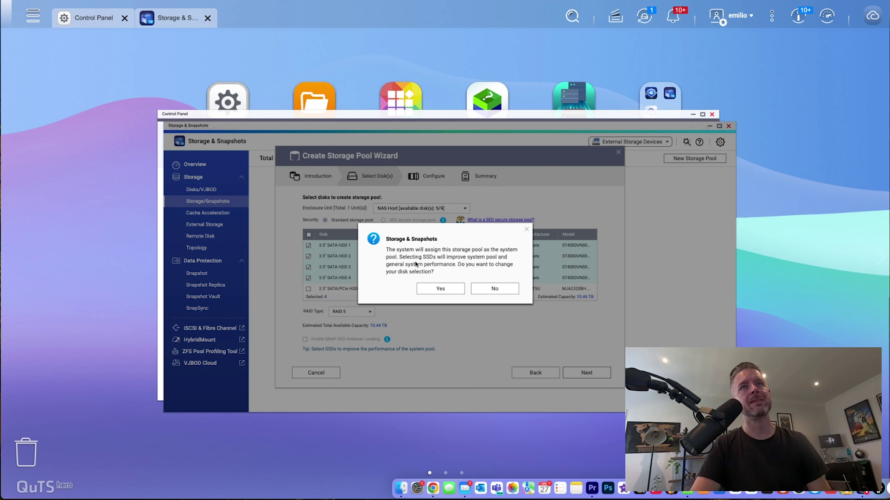
- Decline the system pool prompt, then toggle guaranteed snapshot space off and back on at 20%
left_click(502, 290)
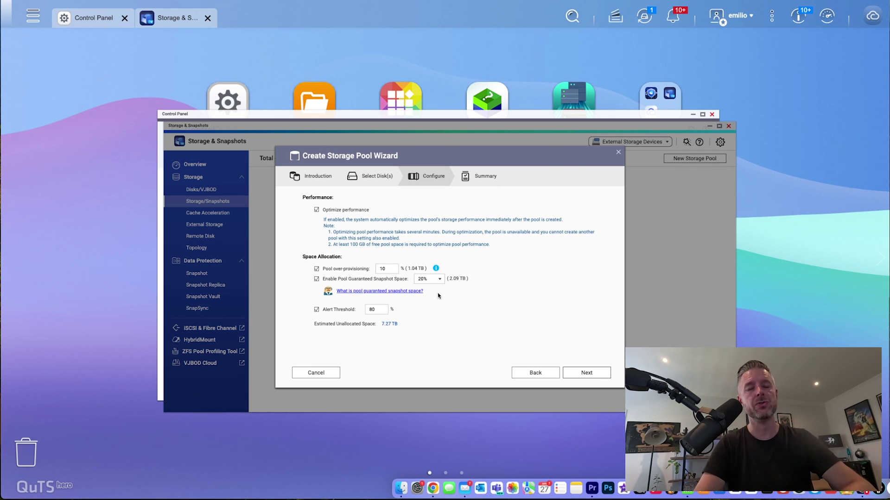
left_click(317, 279)
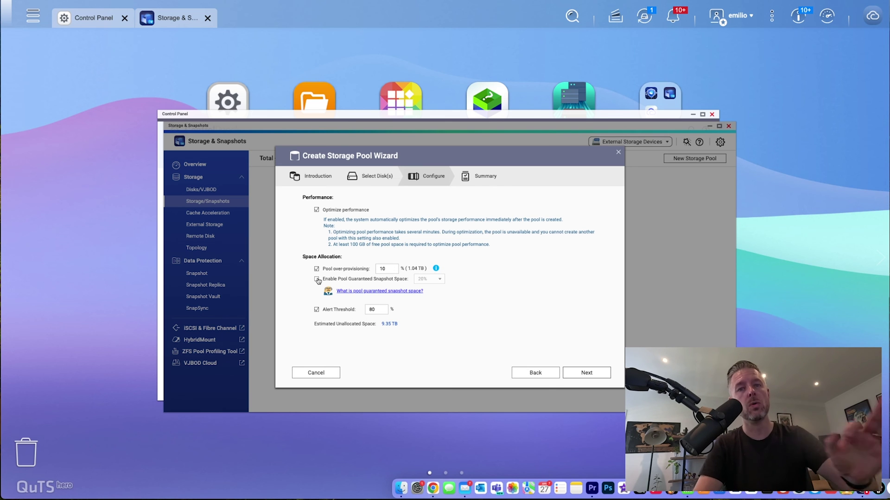
left_click(317, 280)
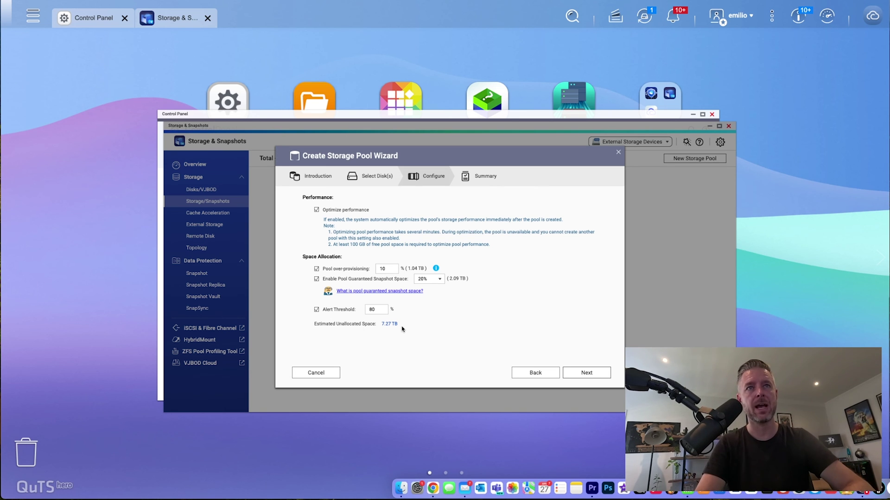
- Review the summary, then create the 10.44 TB RAID 5 Storage Pool 1, accepting the disk data-erase warning
left_click(598, 374)
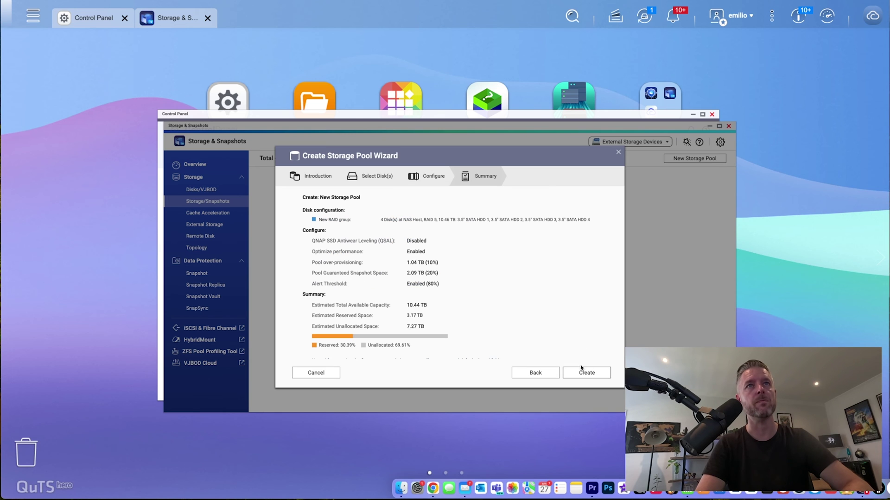
scroll(513, 272, "down", 1)
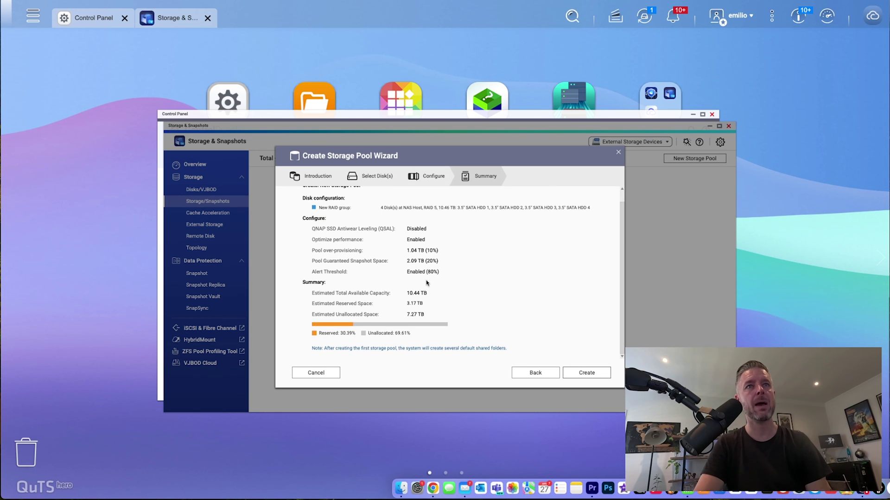
scroll(427, 282, "up", 1)
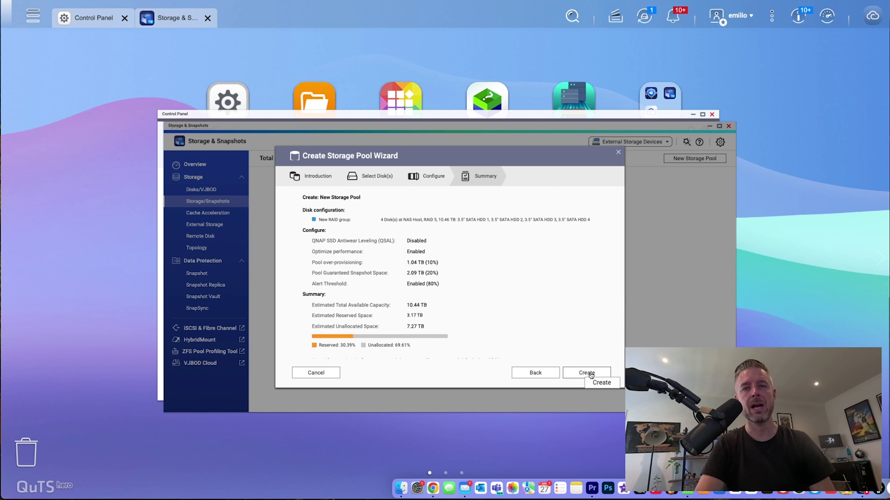
left_click(587, 373)
left_click(426, 293)
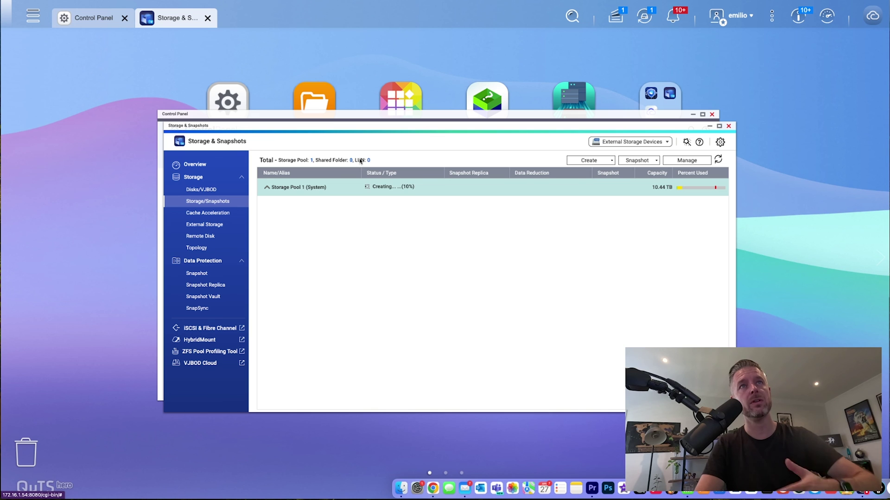
left_click(325, 110)
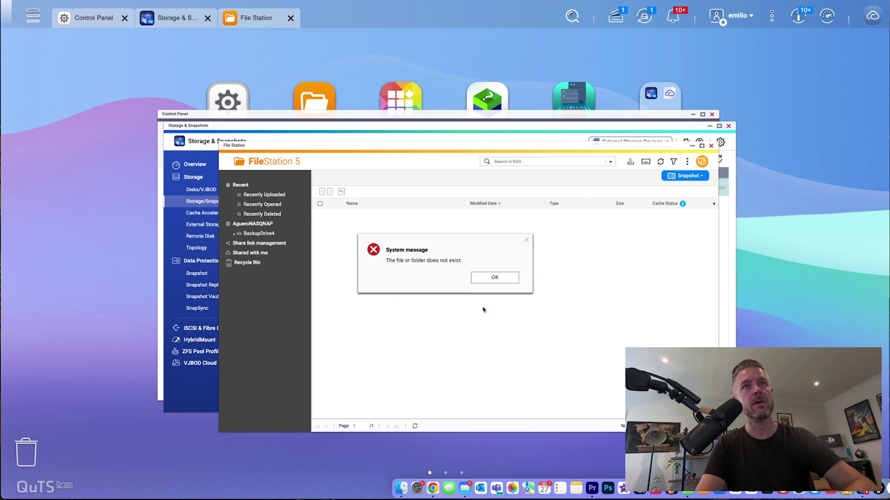
left_click(495, 277)
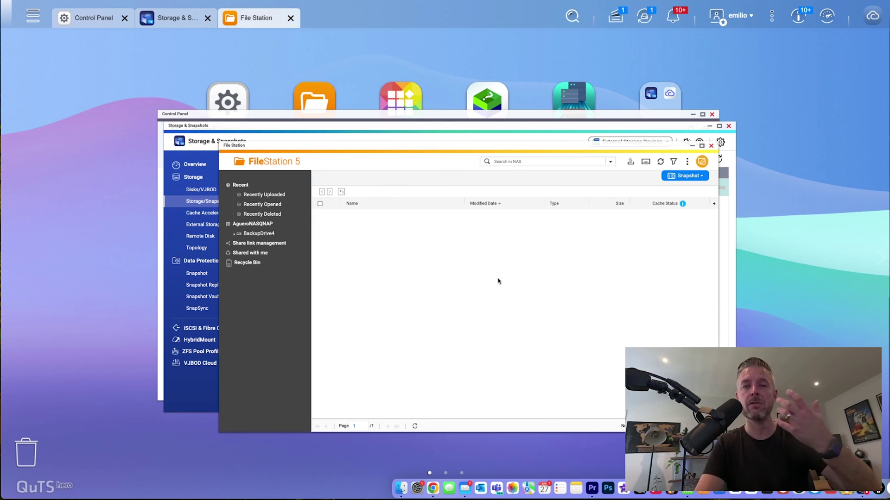